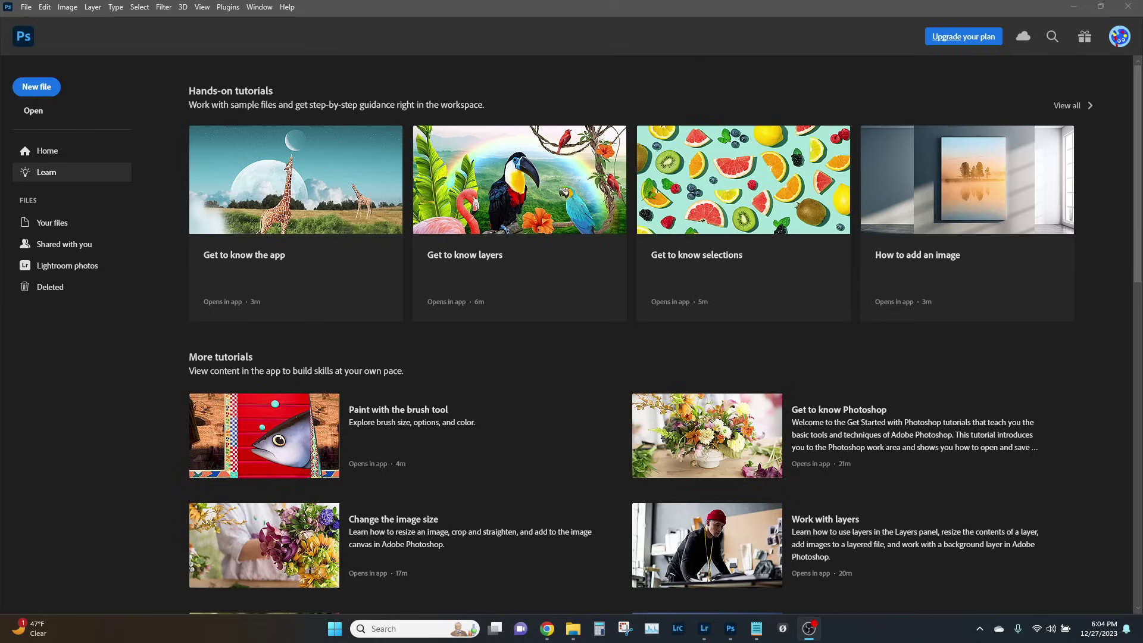
Step: Open the family photo, zoom in on the right woman's hand, and select the Lasso tool
{"action": "left_click_drag", "start_coordinate": [1140, 447], "coordinate": [545, 378]}
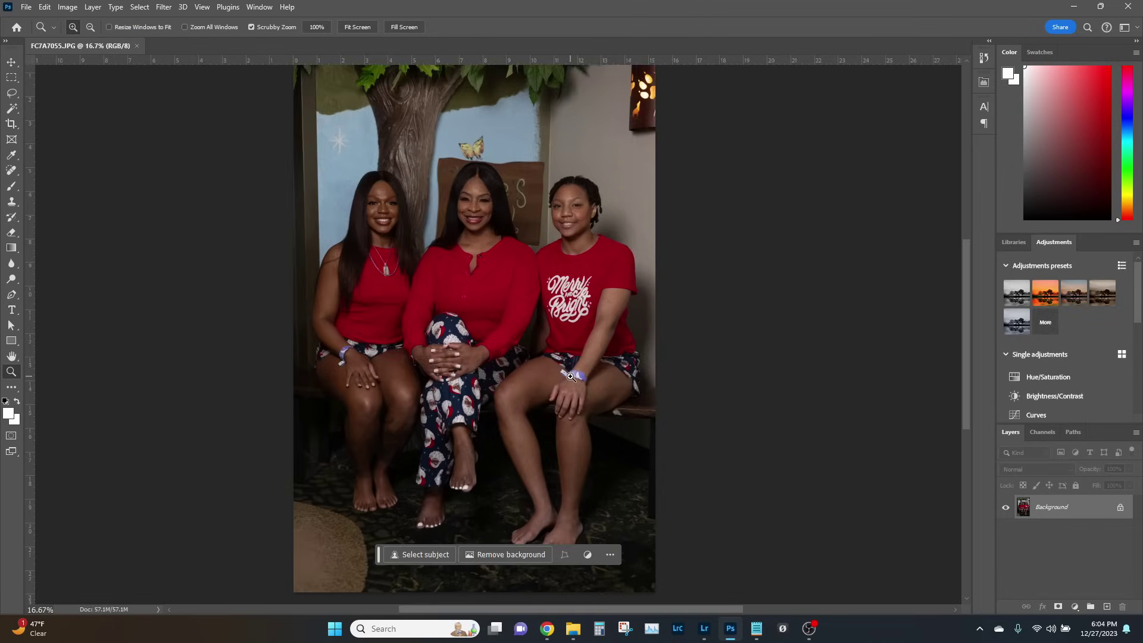
{"action": "left_click", "coordinate": [570, 377]}
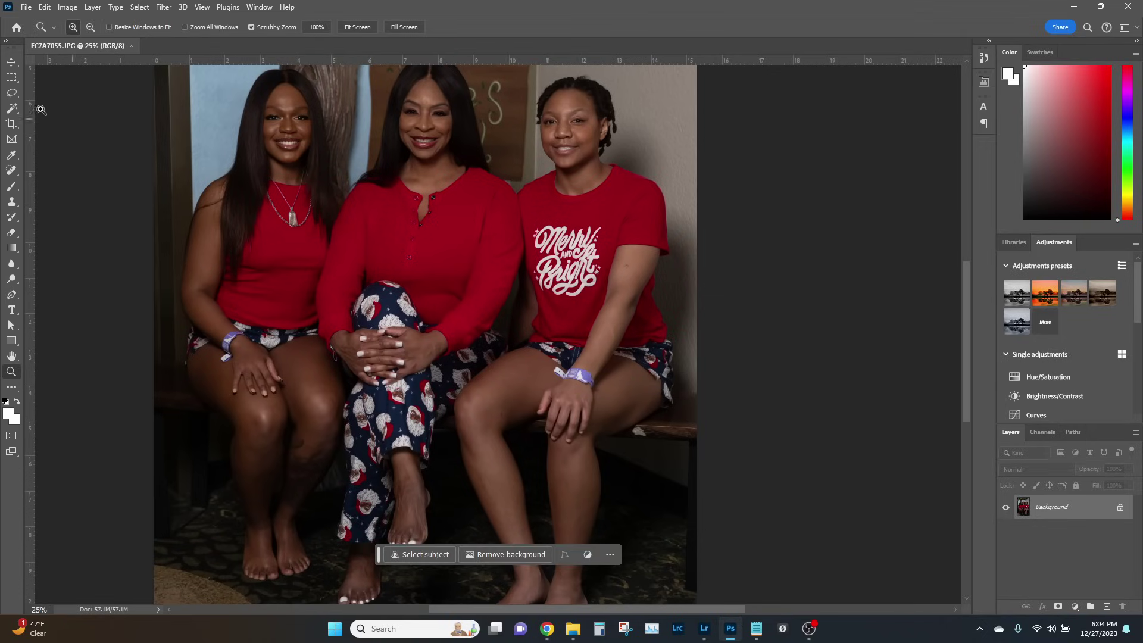
{"action": "left_click", "coordinate": [12, 94]}
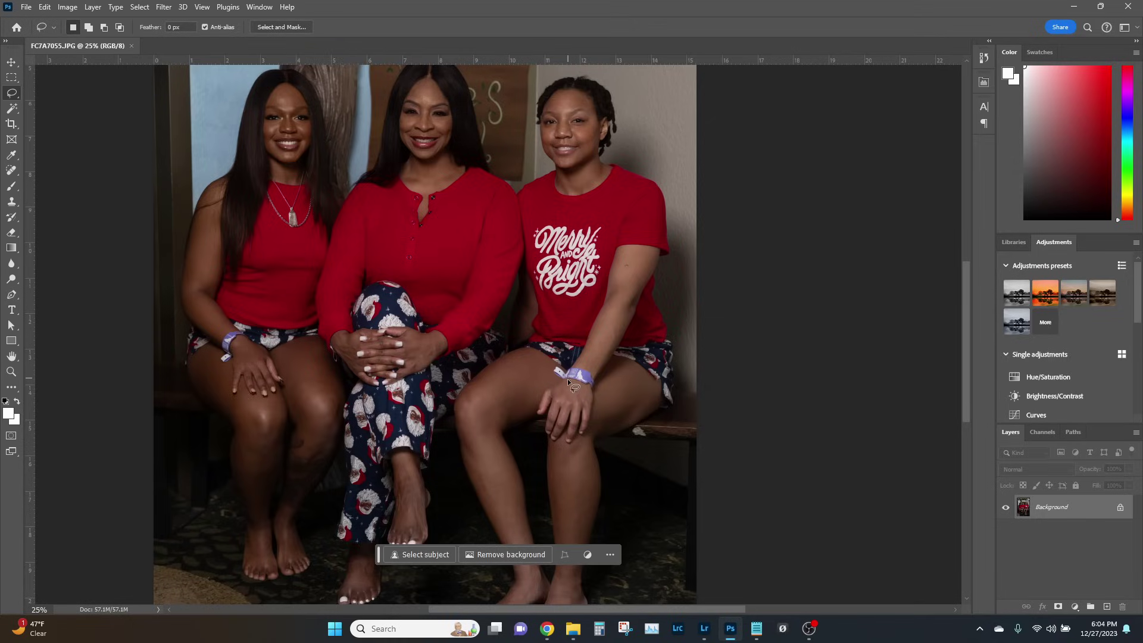
Step: Lasso the right woman's wristband and generate a fill with the prompt 'remove'
{"action": "mouse_move", "coordinate": [568, 379]}
{"action": "left_mouse_down"}
{"action": "mouse_move", "coordinate": [597, 384]}
{"action": "mouse_move", "coordinate": [586, 366]}
{"action": "mouse_move", "coordinate": [552, 367]}
{"action": "mouse_move", "coordinate": [578, 390]}
{"action": "left_mouse_up"}
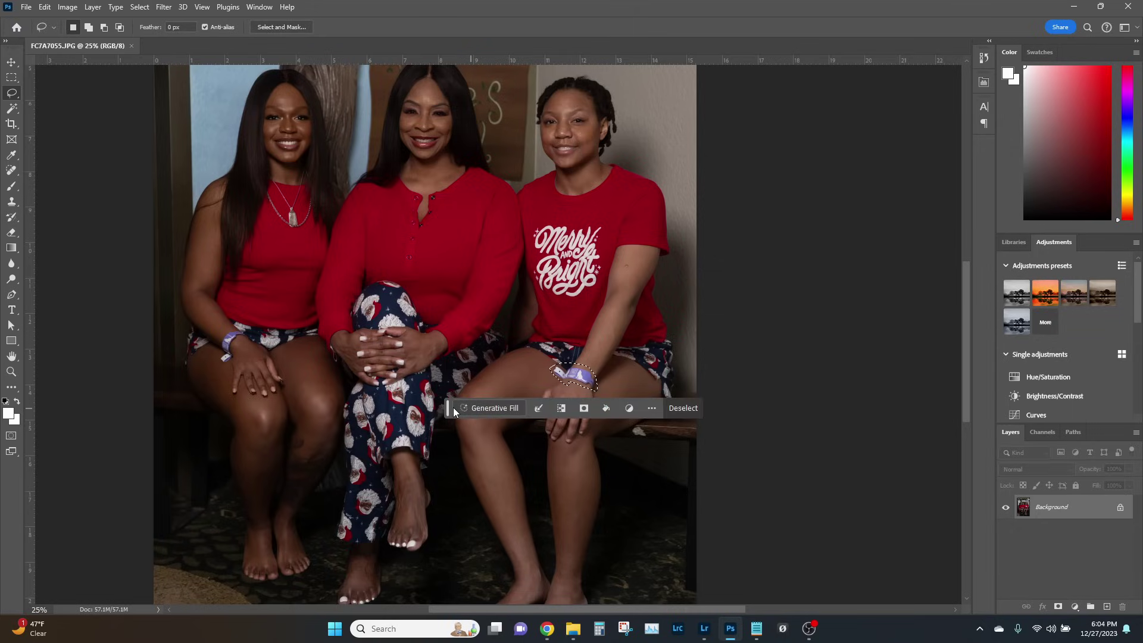
{"action": "left_click_drag", "start_coordinate": [448, 408], "coordinate": [683, 463]}
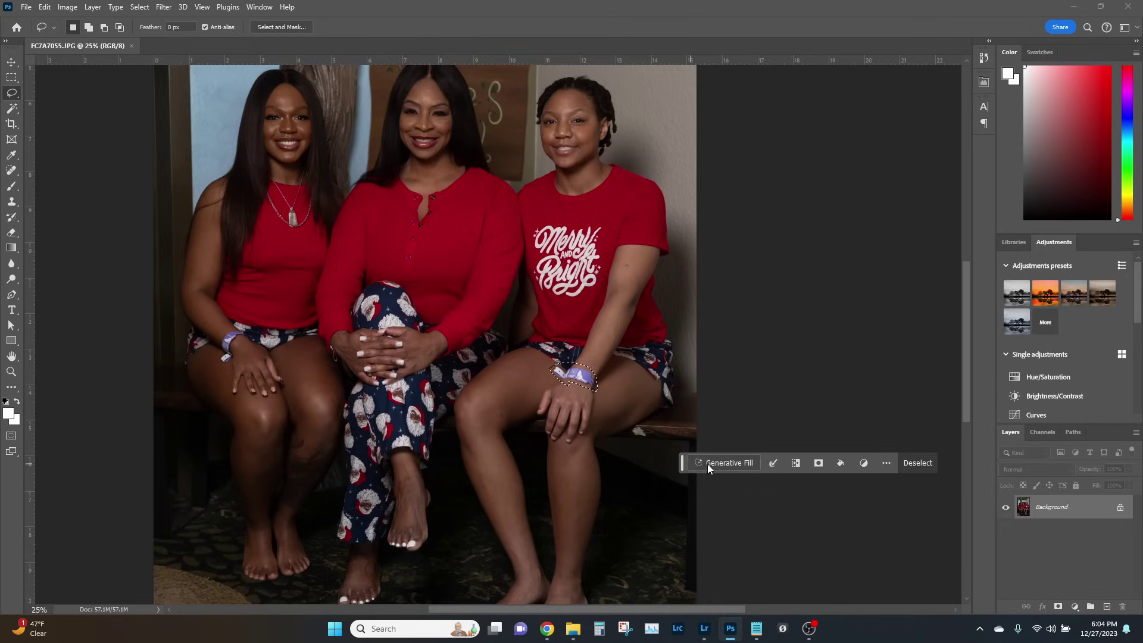
{"action": "left_click", "coordinate": [706, 469]}
{"action": "type", "text": "remove"}
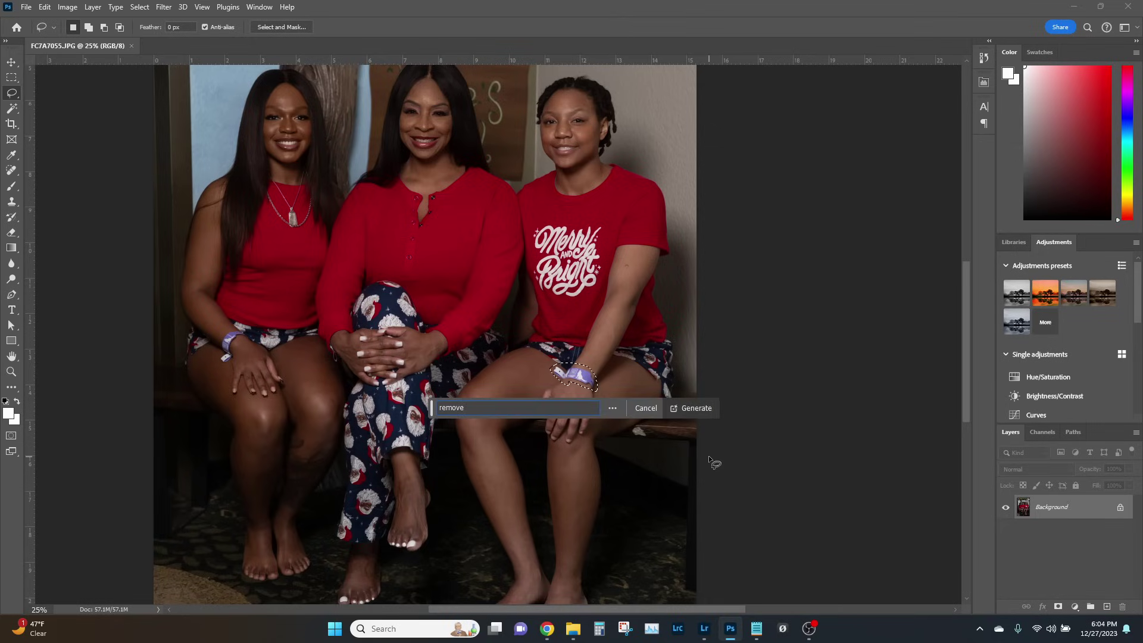
{"action": "key", "text": "Return"}
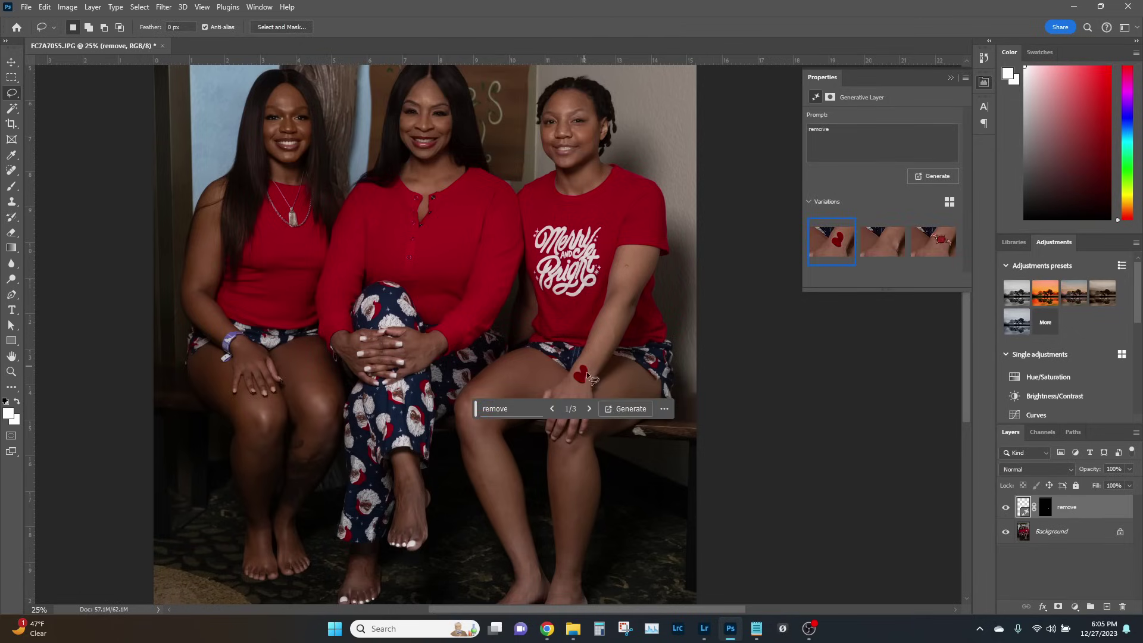
Step: Preview the second variation, generate fresh variations, and start outlining the leftover gold watch
{"action": "left_click", "coordinate": [887, 248]}
{"action": "left_click", "coordinate": [640, 411]}
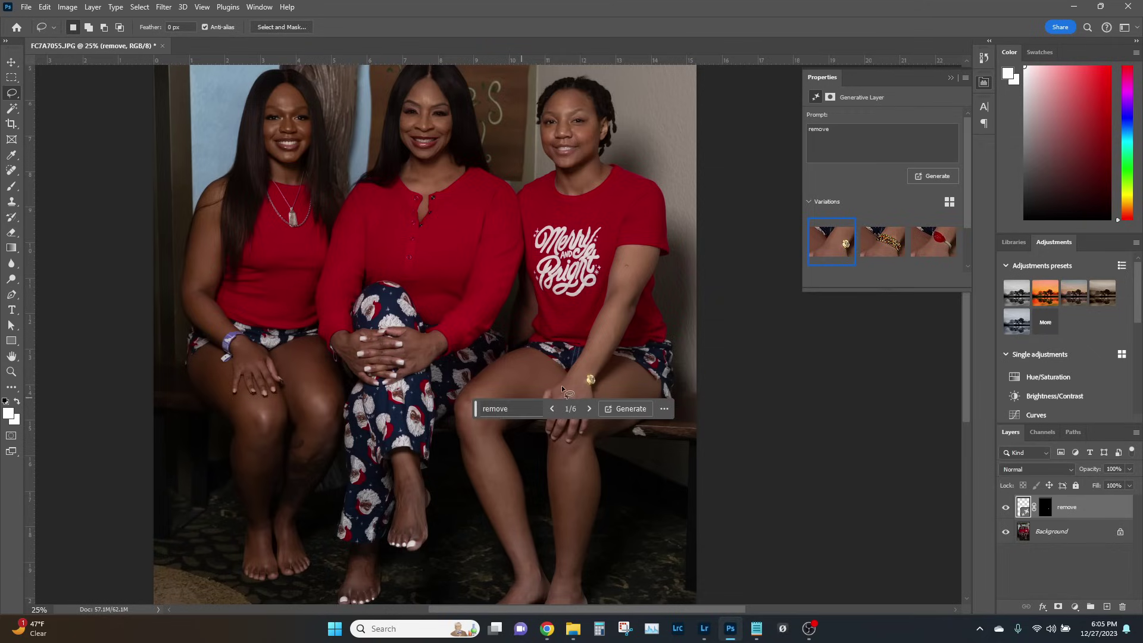
{"action": "mouse_move", "coordinate": [580, 378]}
{"action": "left_mouse_down"}
{"action": "mouse_move", "coordinate": [585, 387]}
{"action": "mouse_move", "coordinate": [592, 367]}
{"action": "mouse_move", "coordinate": [589, 388]}
{"action": "left_mouse_up"}
Step: Close the selection around the watch and generate 'remove' to create the remove 2 layer
{"action": "left_click", "coordinate": [520, 411]}
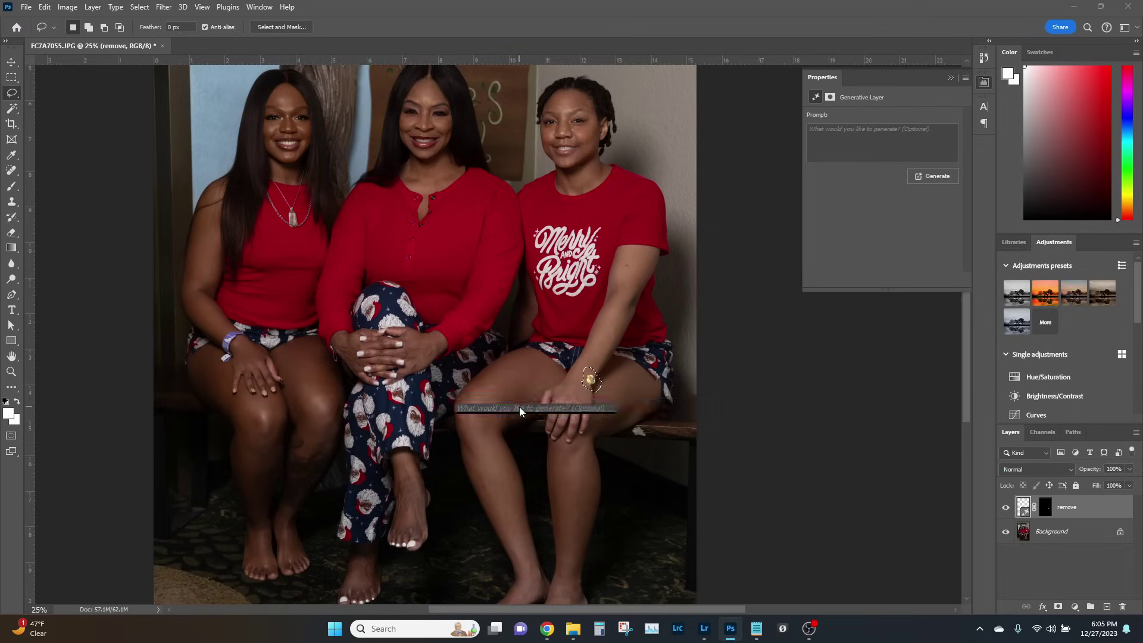
{"action": "type", "text": "remove"}
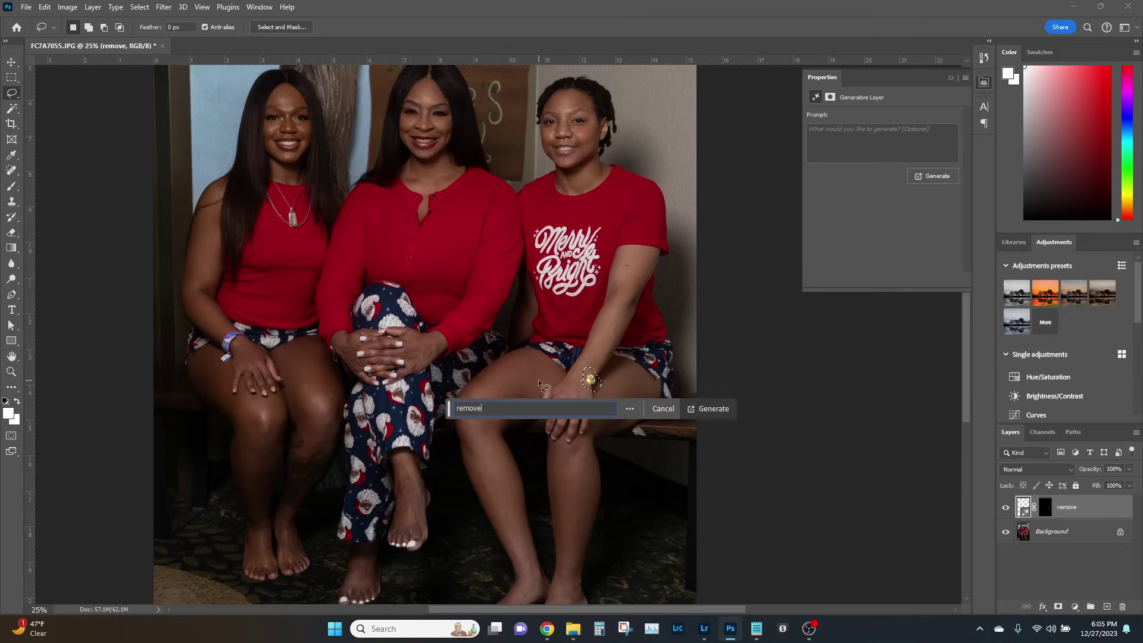
{"action": "key", "text": "Return"}
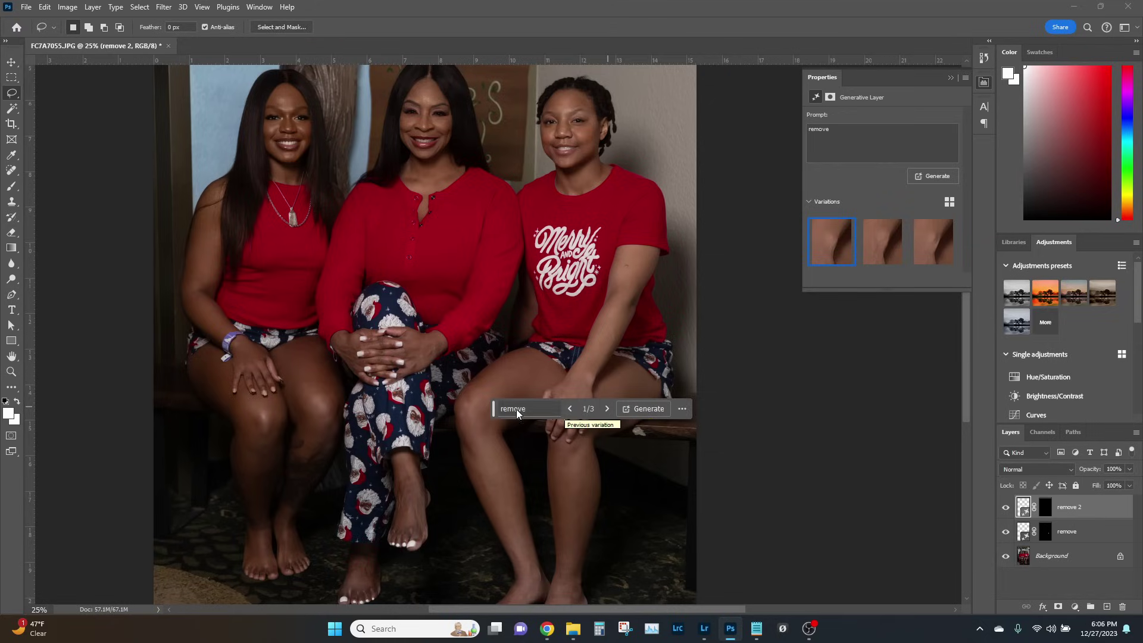
{"action": "left_click_drag", "start_coordinate": [493, 408], "coordinate": [509, 462]}
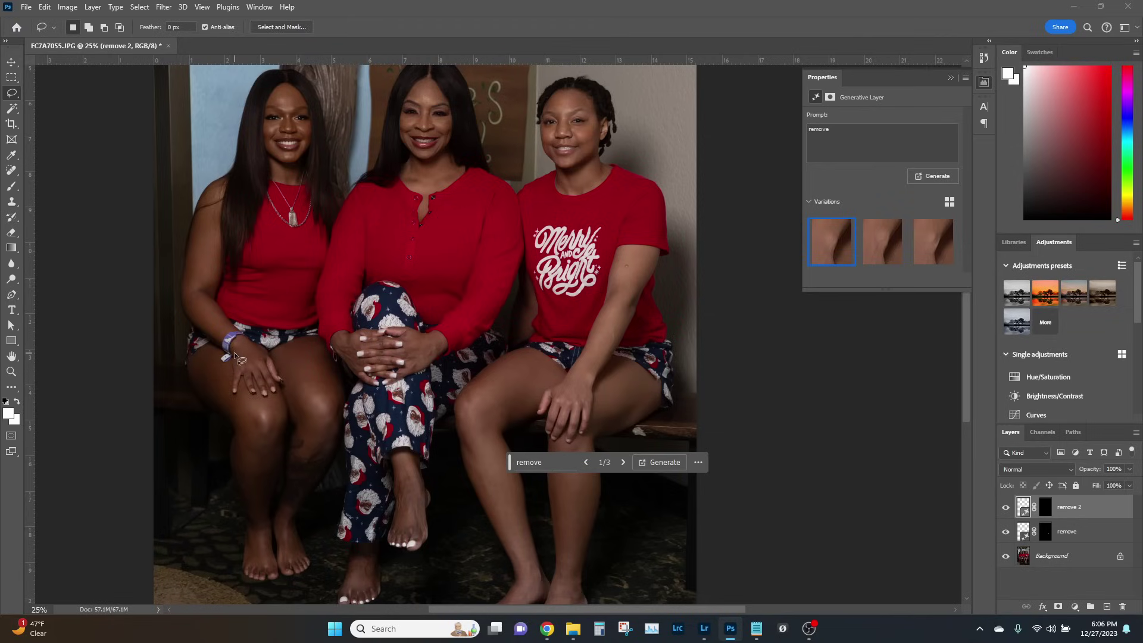
Step: Lasso the left woman's bracelet and generate a 'remove' fill, creating the remove 3 layer
{"action": "mouse_move", "coordinate": [233, 344]}
{"action": "left_mouse_down"}
{"action": "mouse_move", "coordinate": [220, 363]}
{"action": "mouse_move", "coordinate": [238, 329]}
{"action": "mouse_move", "coordinate": [237, 344]}
{"action": "left_mouse_up"}
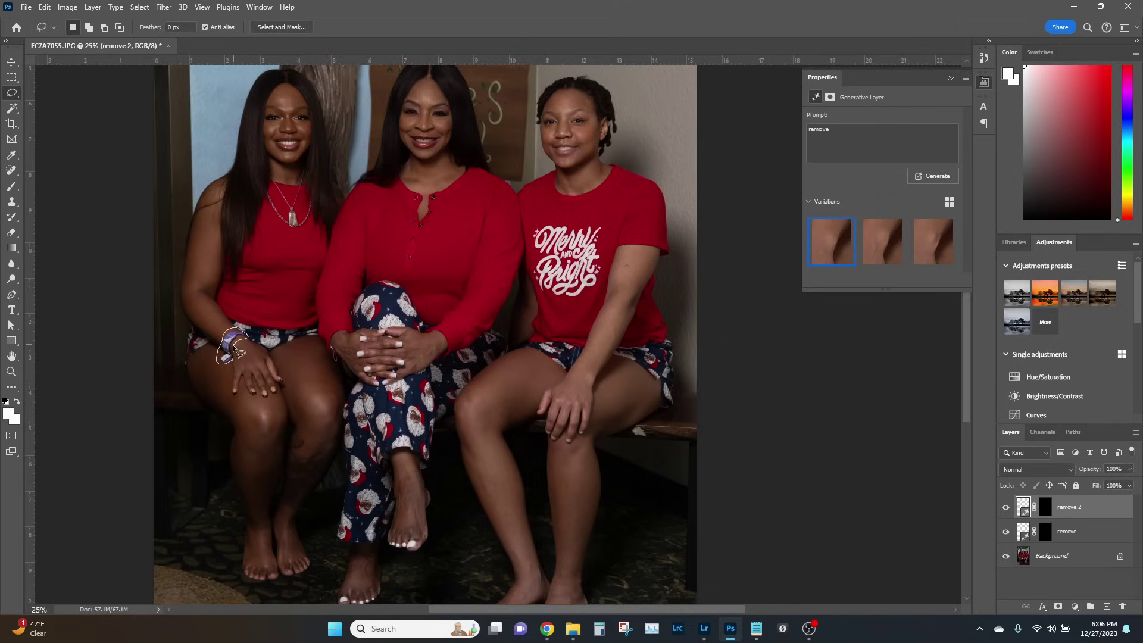
{"action": "left_click_drag", "start_coordinate": [234, 348], "coordinate": [233, 352]}
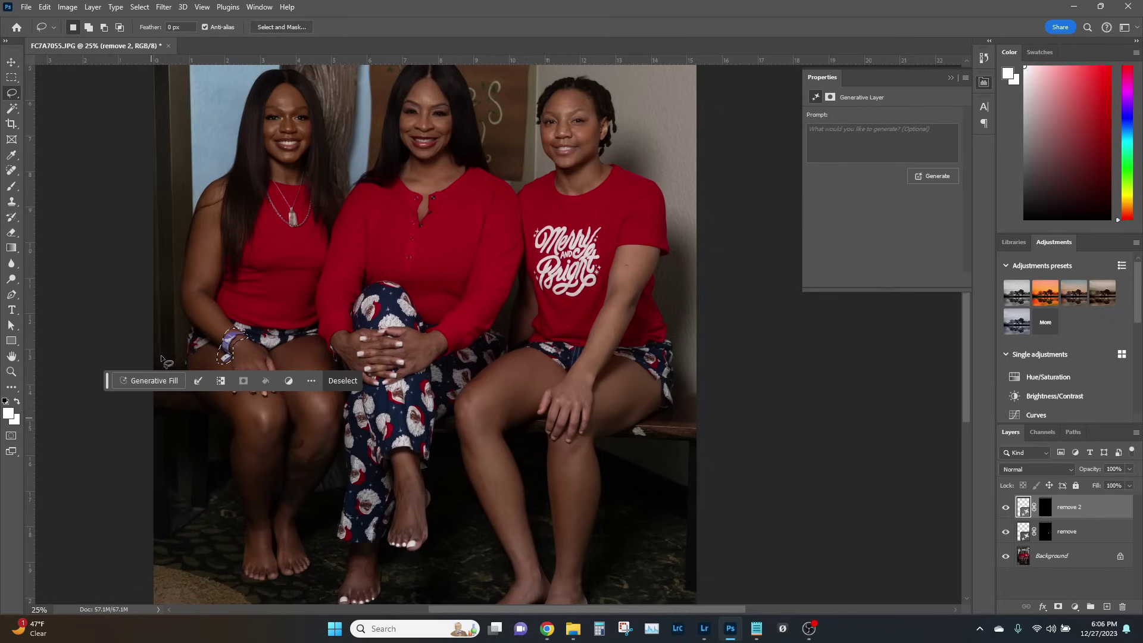
{"action": "left_click", "coordinate": [154, 382]}
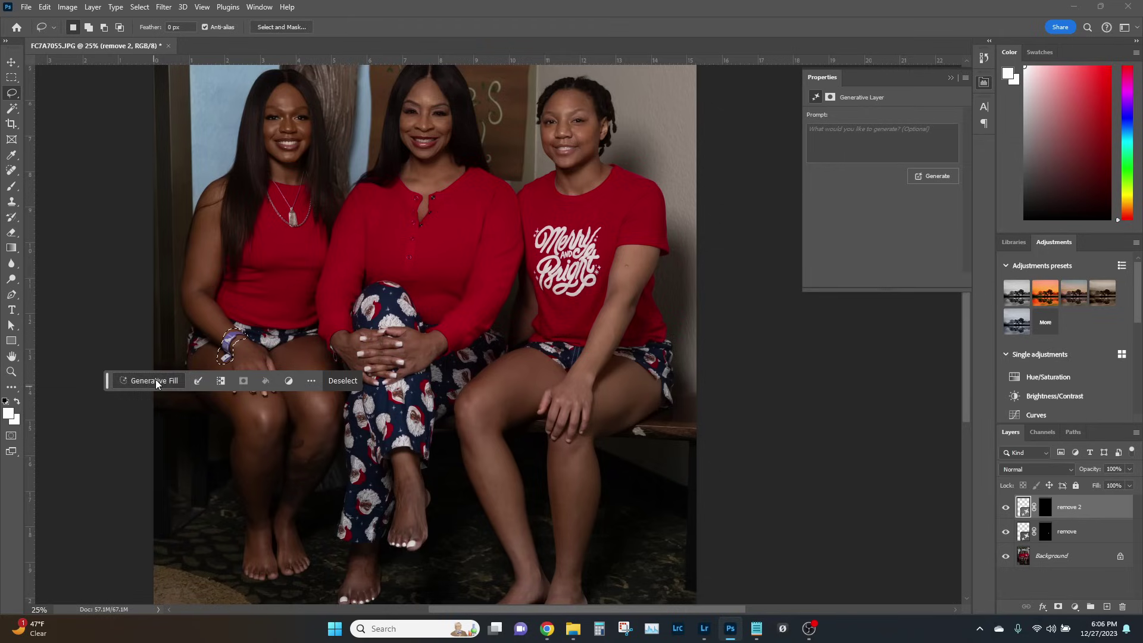
{"action": "type", "text": "remove"}
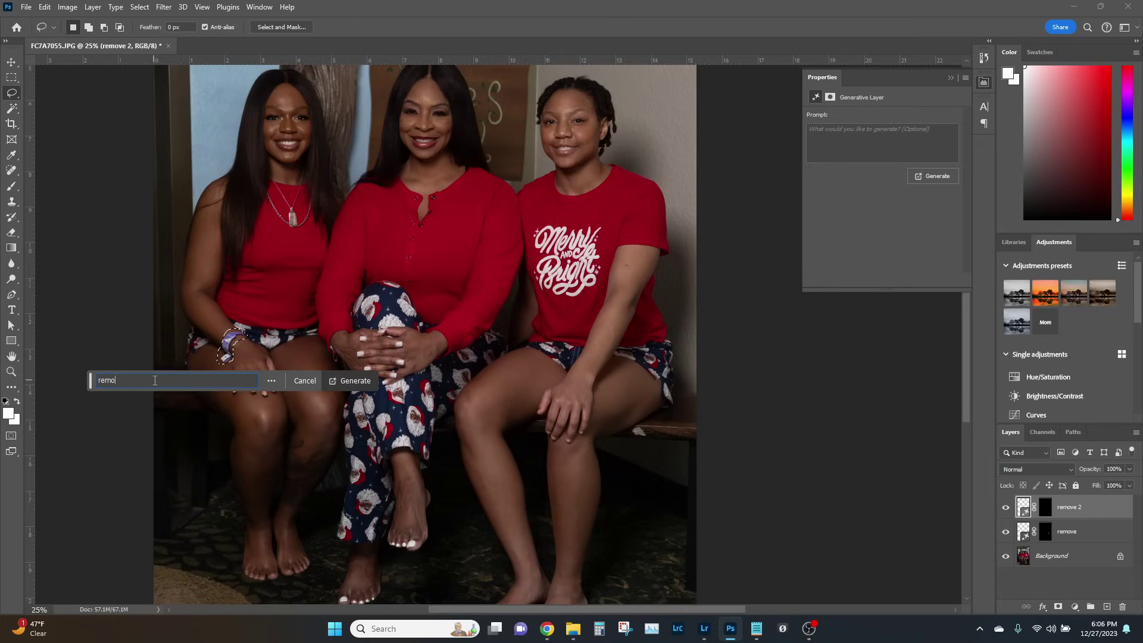
{"action": "left_click", "coordinate": [351, 381]}
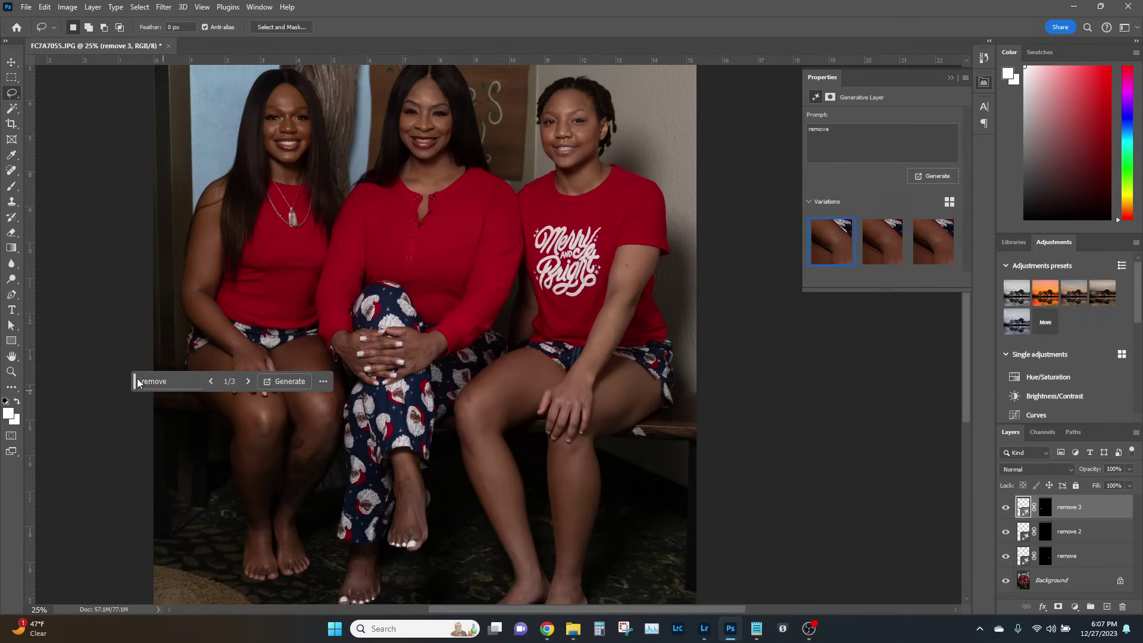
Step: Zoom twice into the right woman's upper arm and lasso the small blemish there
{"action": "left_click_drag", "start_coordinate": [135, 377], "coordinate": [206, 486]}
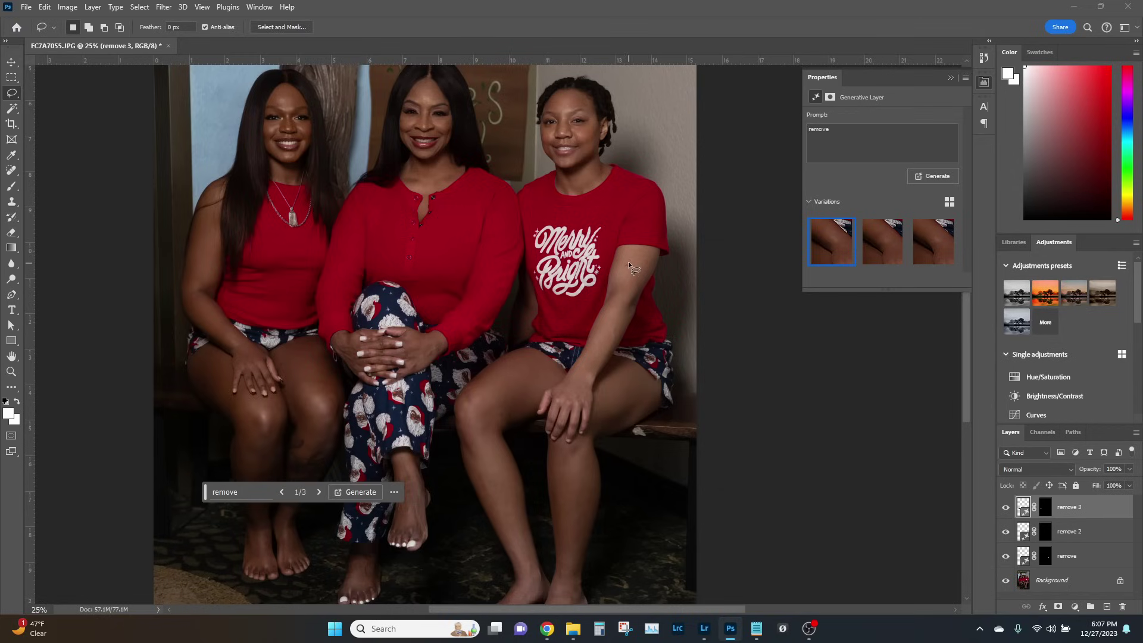
{"action": "left_click", "coordinate": [11, 372]}
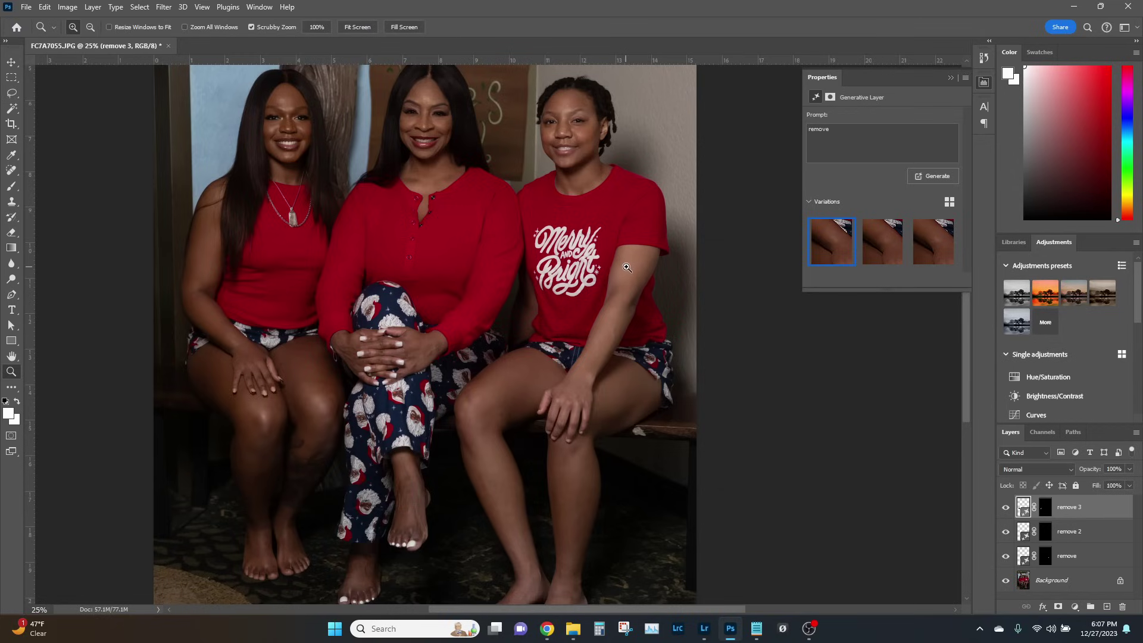
{"action": "left_click", "coordinate": [626, 270]}
{"action": "left_click", "coordinate": [629, 270]}
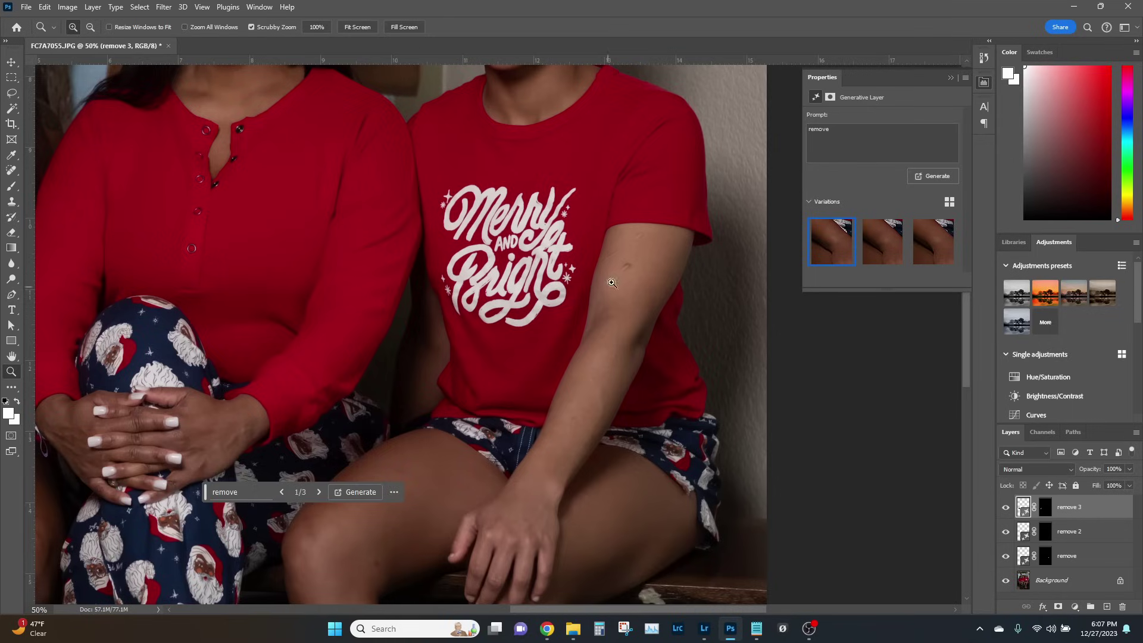
{"action": "left_click", "coordinate": [11, 93]}
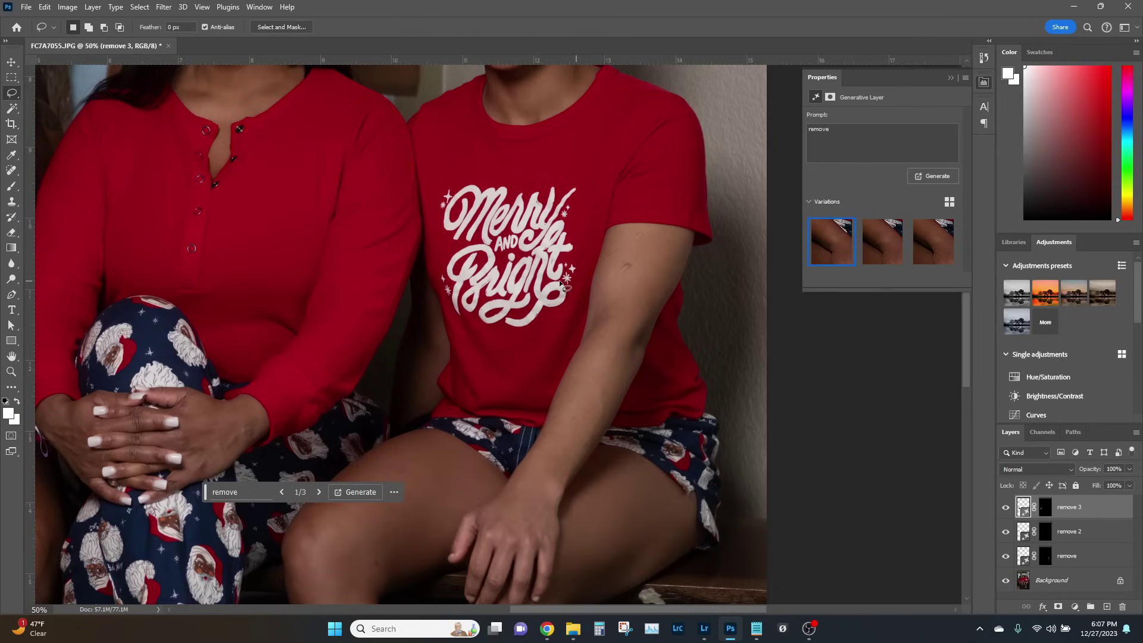
{"action": "mouse_move", "coordinate": [619, 262]}
{"action": "left_mouse_down"}
{"action": "mouse_move", "coordinate": [629, 279]}
{"action": "mouse_move", "coordinate": [619, 263]}
{"action": "left_mouse_up"}
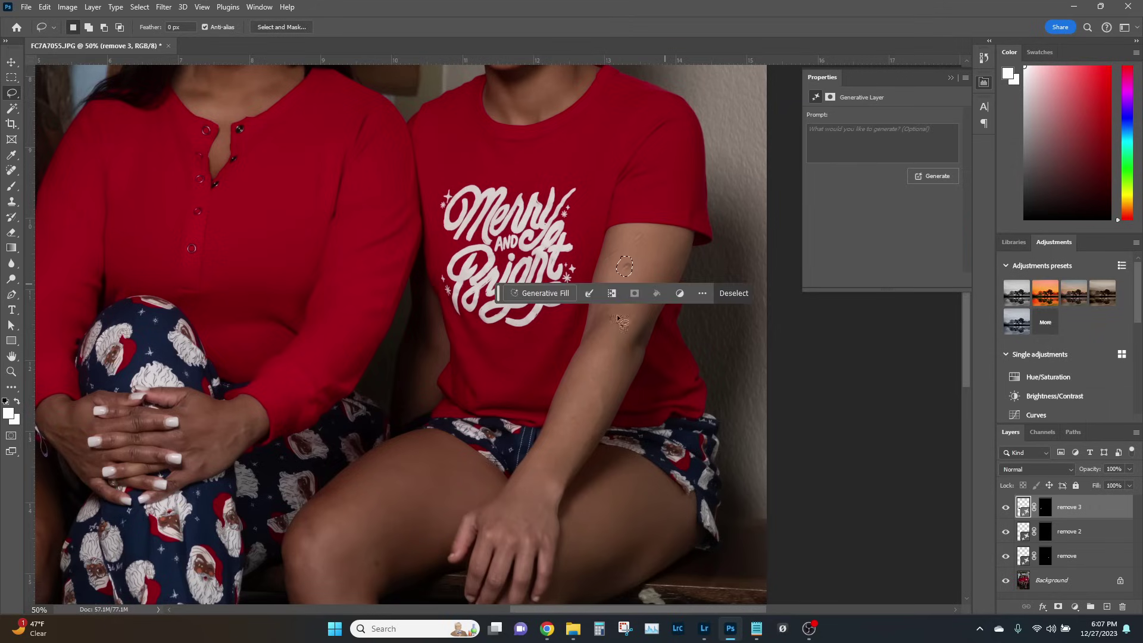
Step: Generate a fill with the prompt 'rem' on the blemish, creating the remove 4 layer
{"action": "left_click", "coordinate": [547, 293]}
{"action": "type", "text": "remove"}
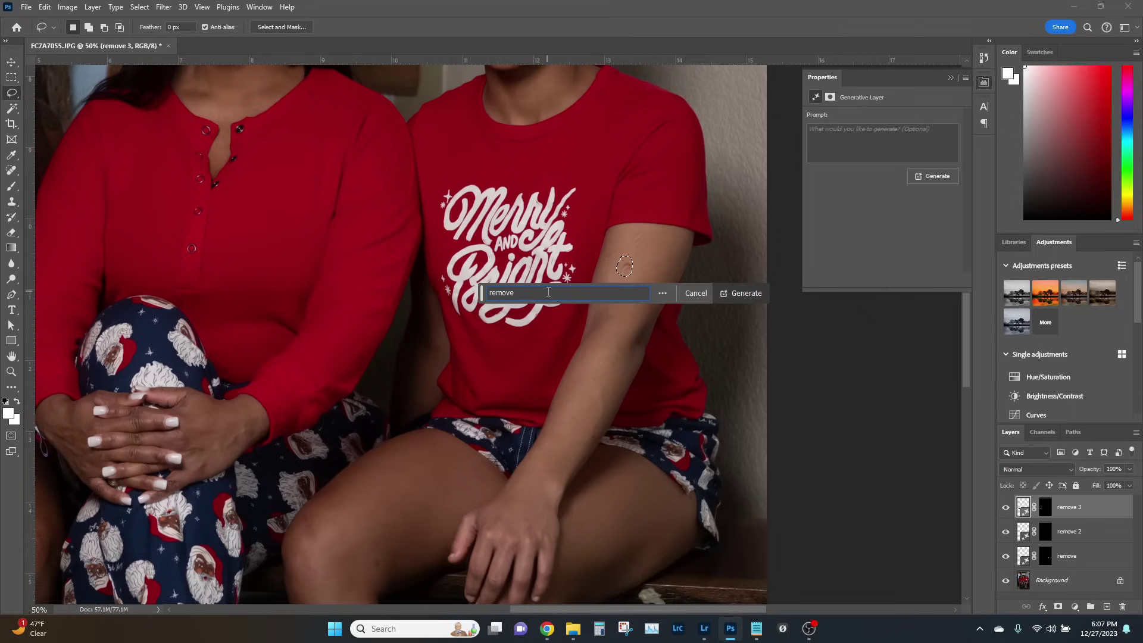
{"action": "key", "text": "Return"}
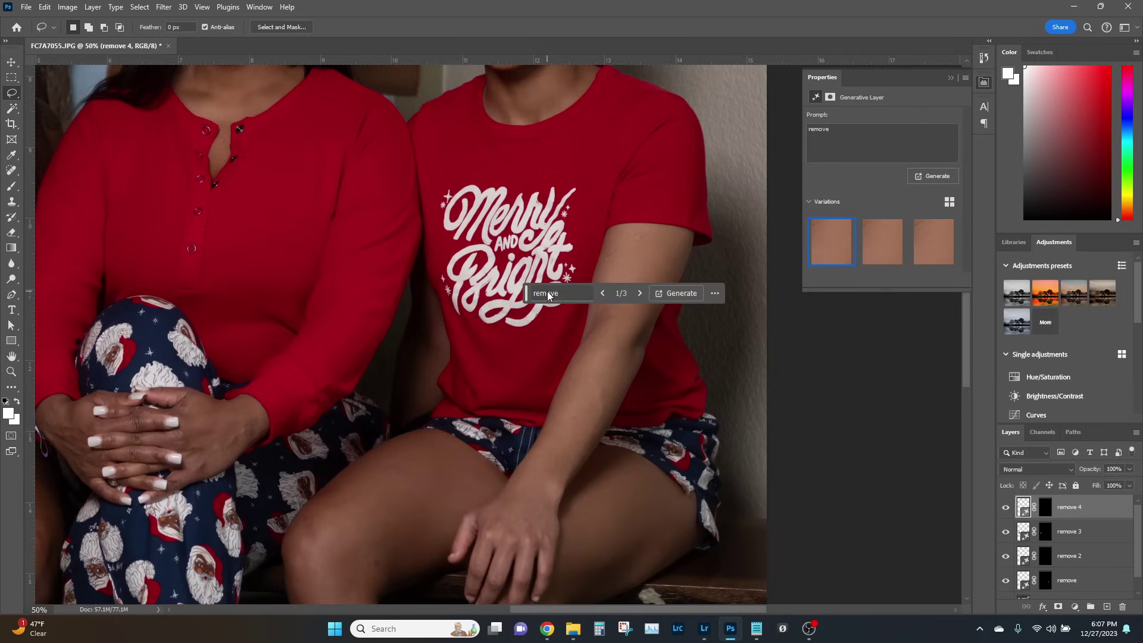
{"action": "left_click_drag", "start_coordinate": [527, 294], "coordinate": [633, 466]}
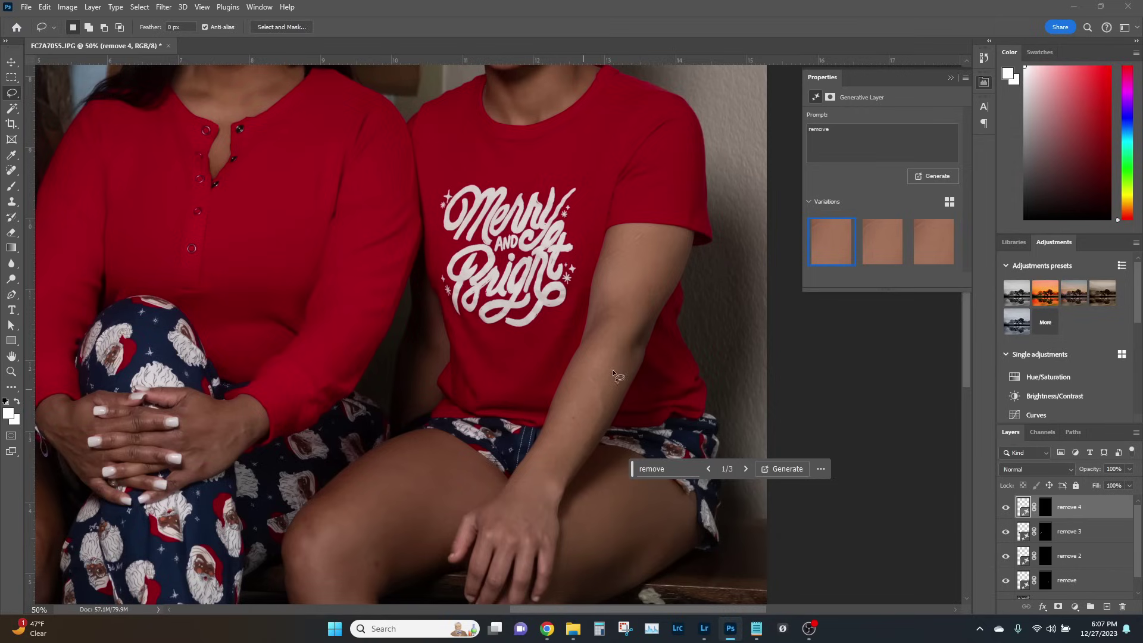
{"action": "scroll", "coordinate": [673, 355], "scroll_direction": "down", "scroll_amount": 1}
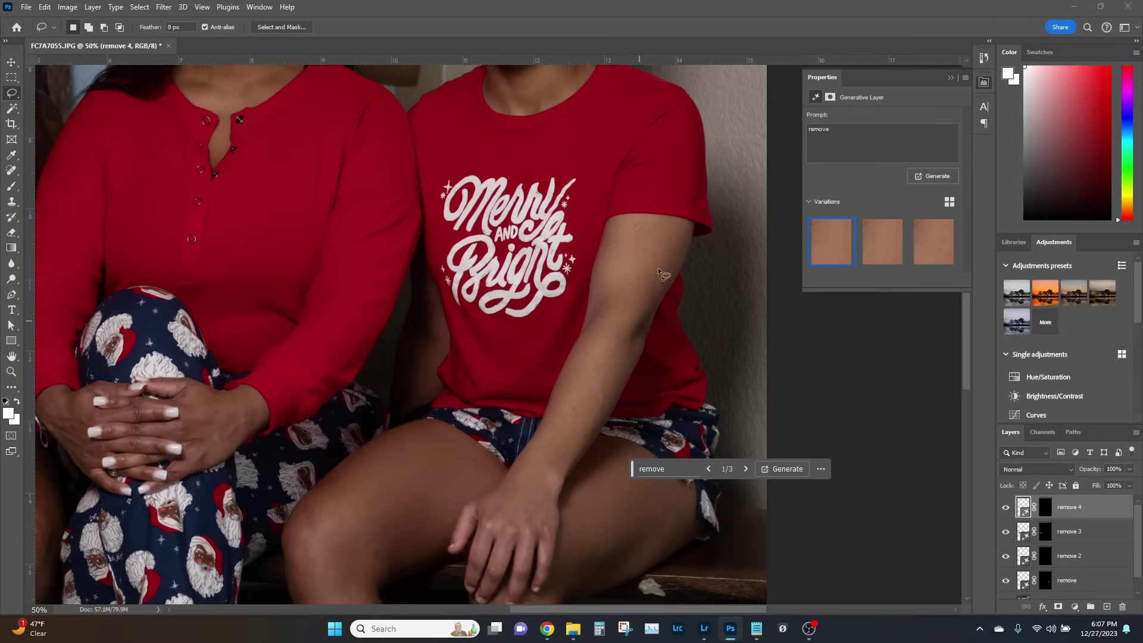